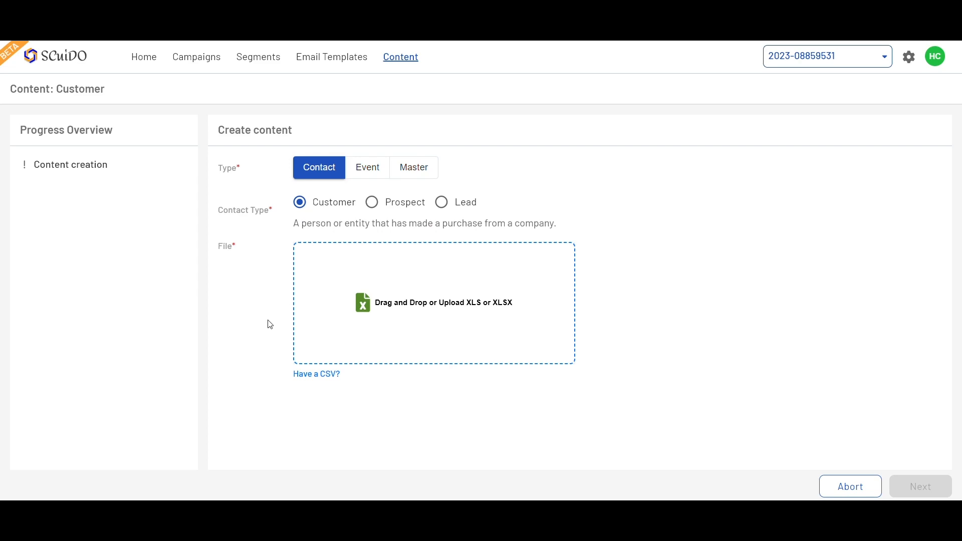
Upload the Customer.csv file as CSV customer contact content and continue to field settings.
click(318, 375)
click(396, 330)
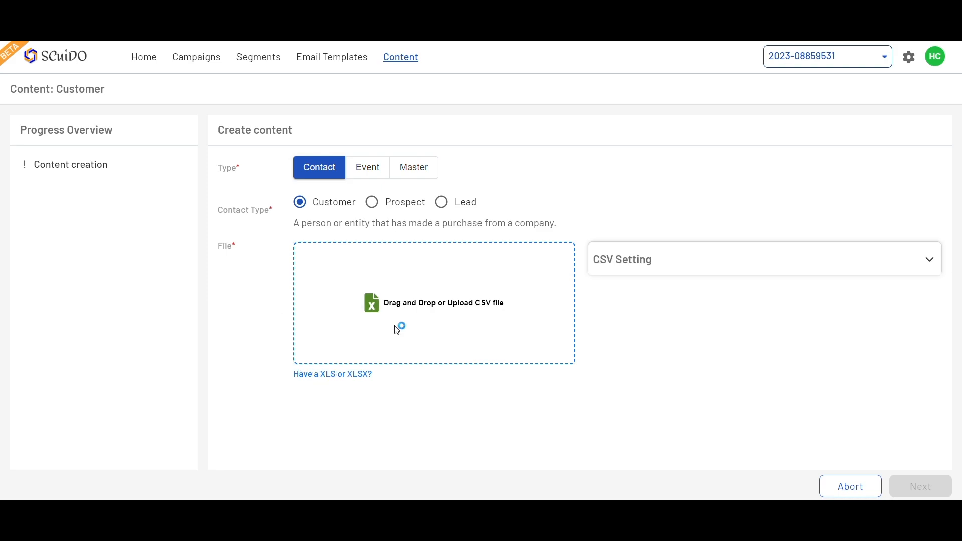
double_click(152, 95)
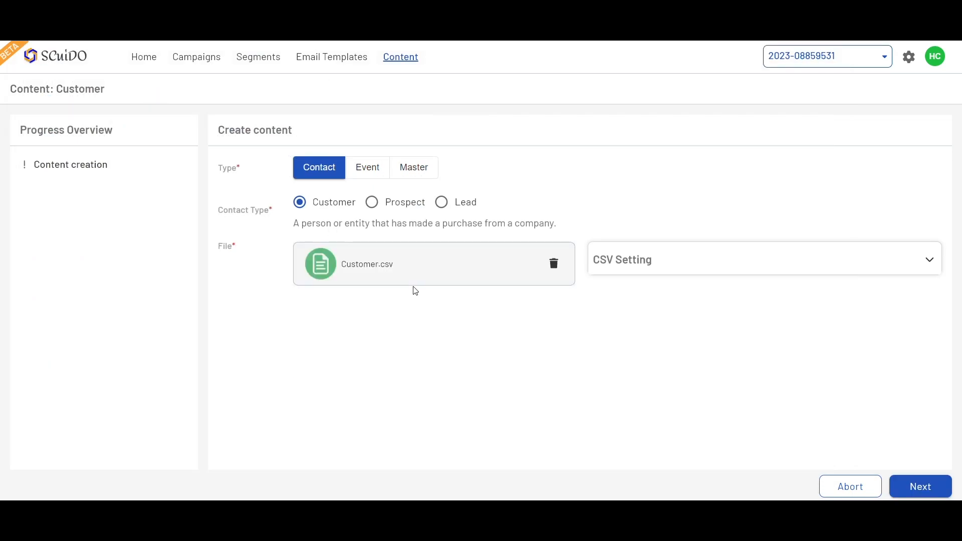
click(914, 489)
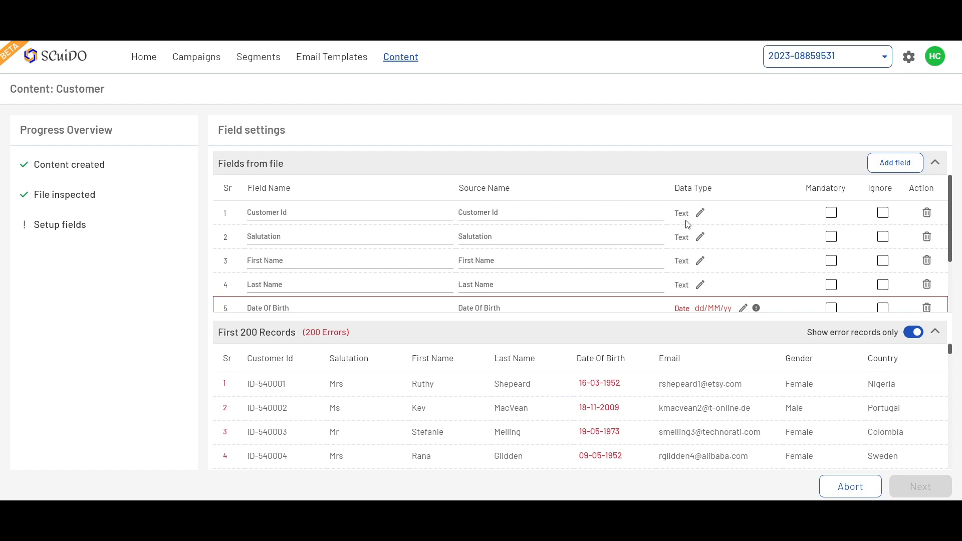
Mark the Salutation field as ignored in the fields from the file.
scroll(688, 224, down, 3)
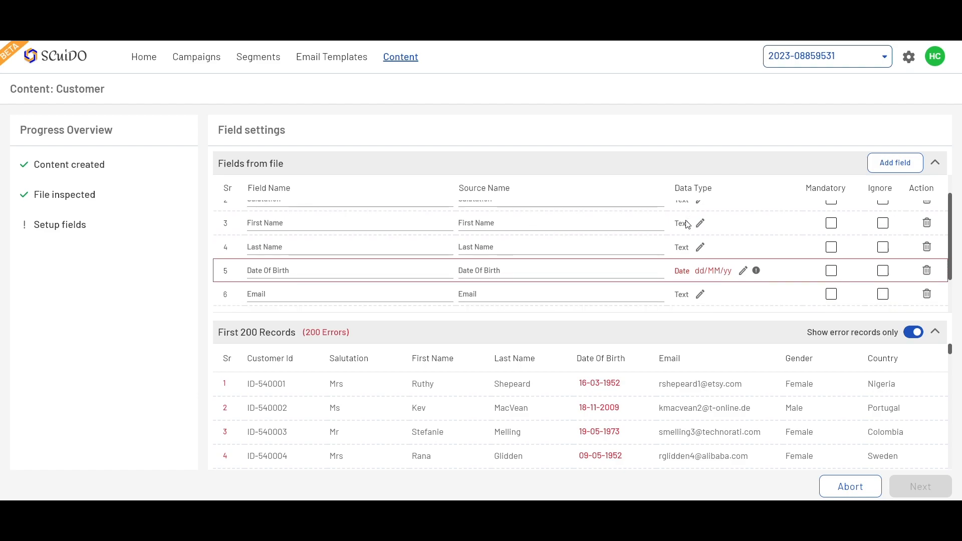
scroll(688, 224, up, 3)
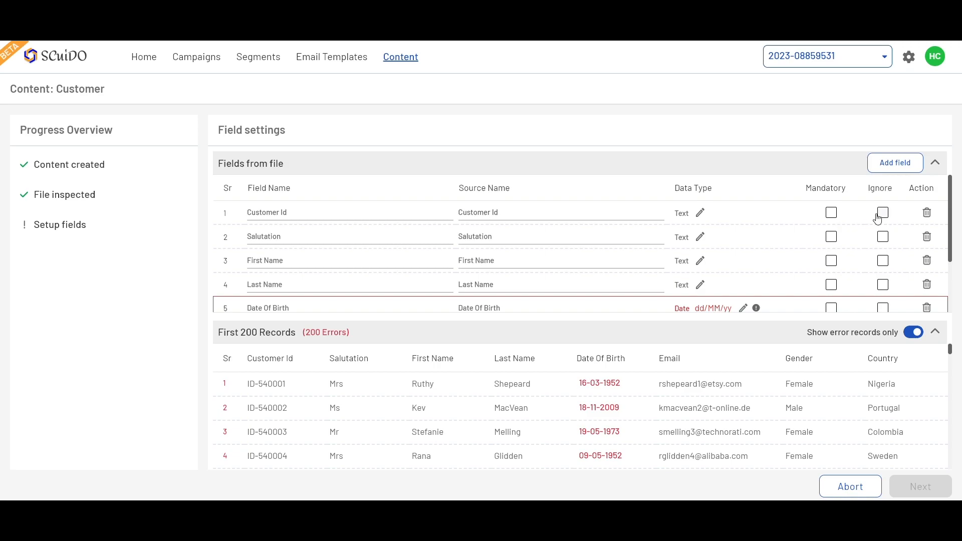
click(883, 238)
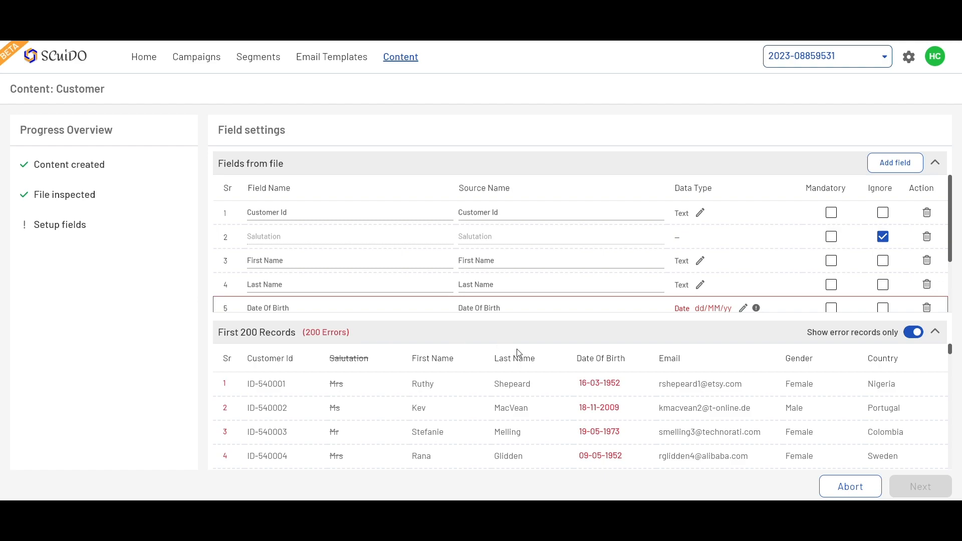
Change the Date Of Birth field's date format to dd-MM-yyyy and save it.
mouse_move(589, 390)
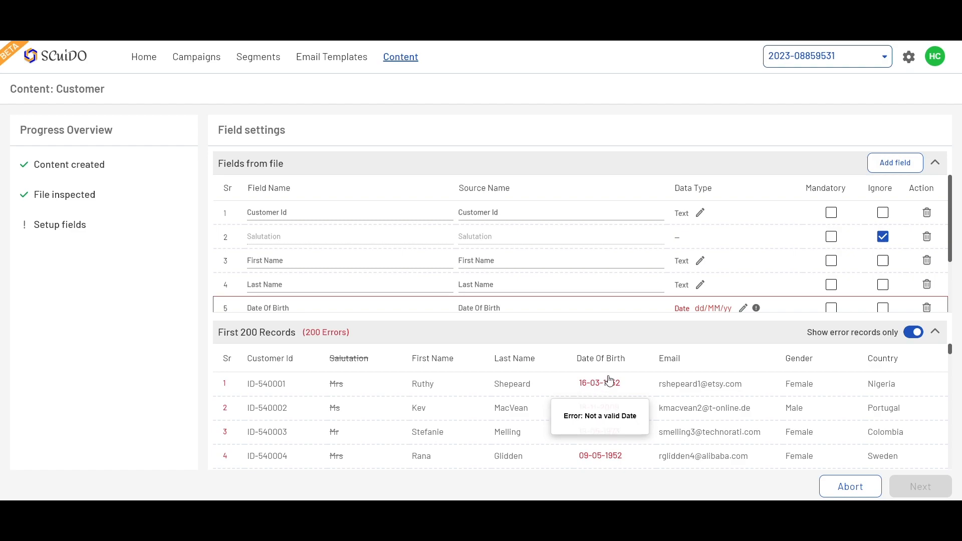
scroll(626, 298, down, 1)
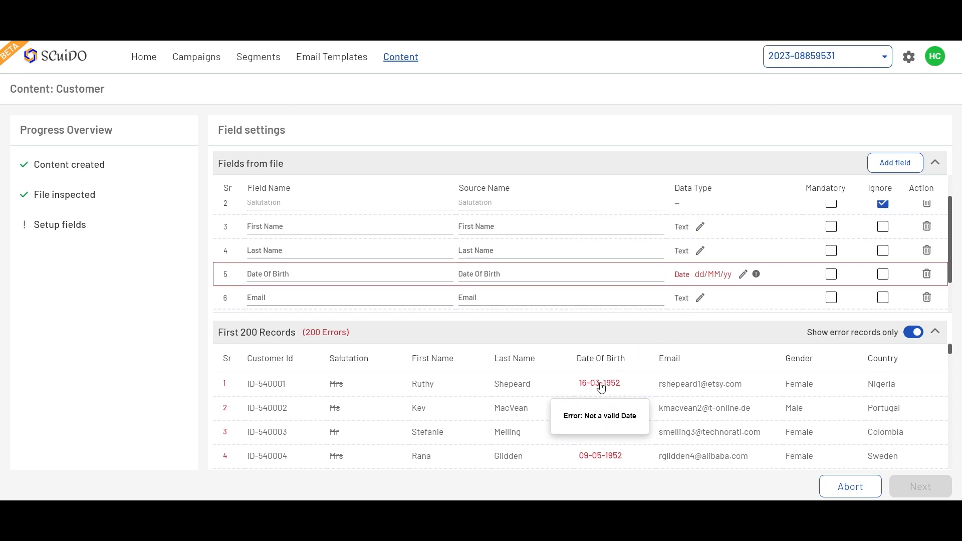
click(744, 274)
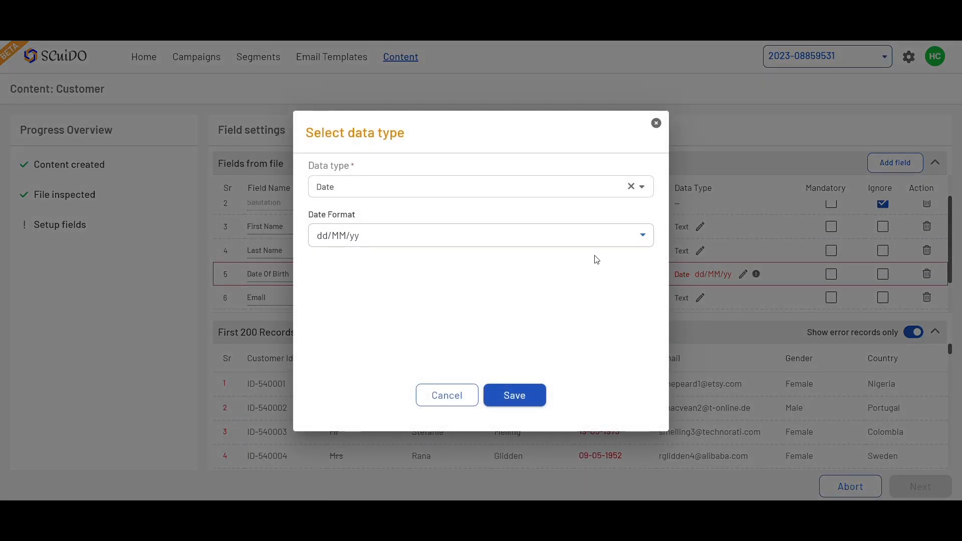
click(581, 238)
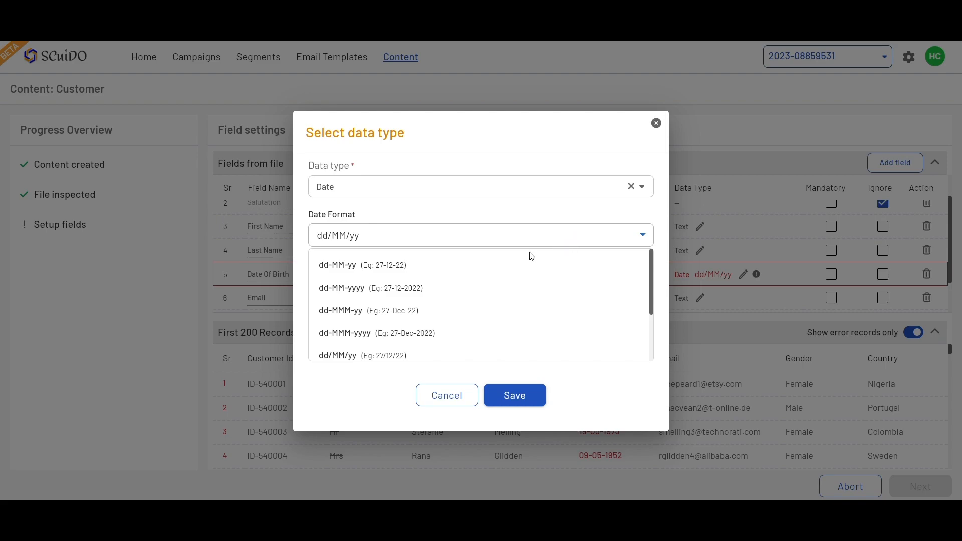
click(352, 290)
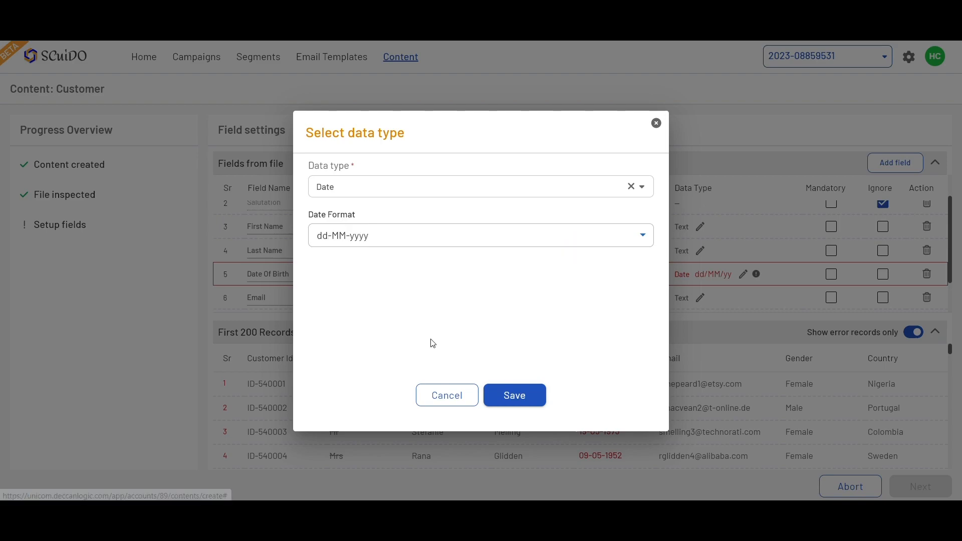
click(507, 395)
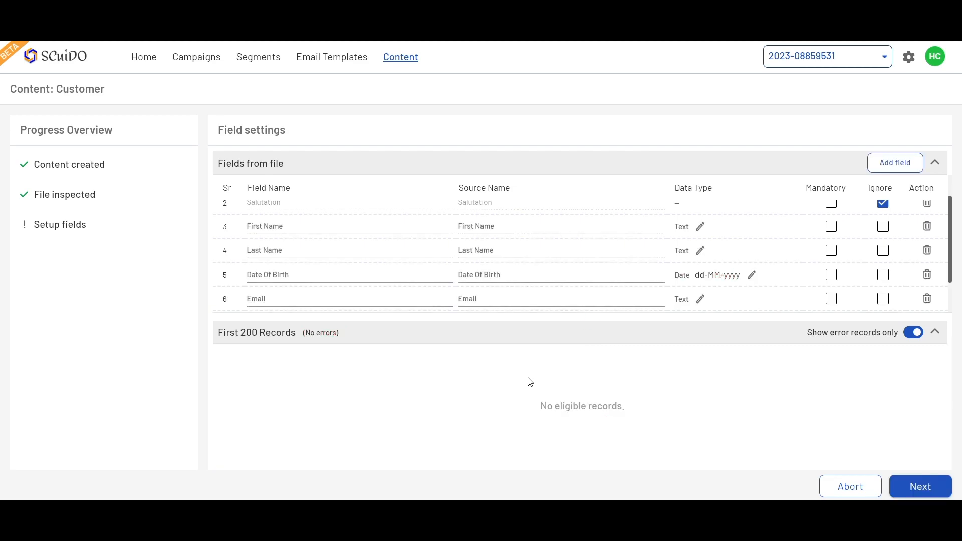
Show all records instead of error records only, then continue to the next stage.
click(914, 333)
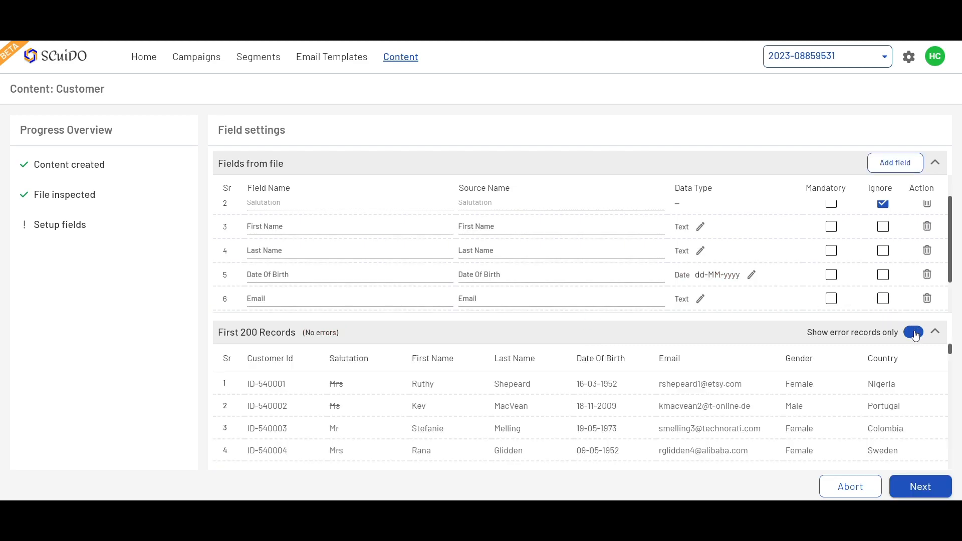
click(921, 488)
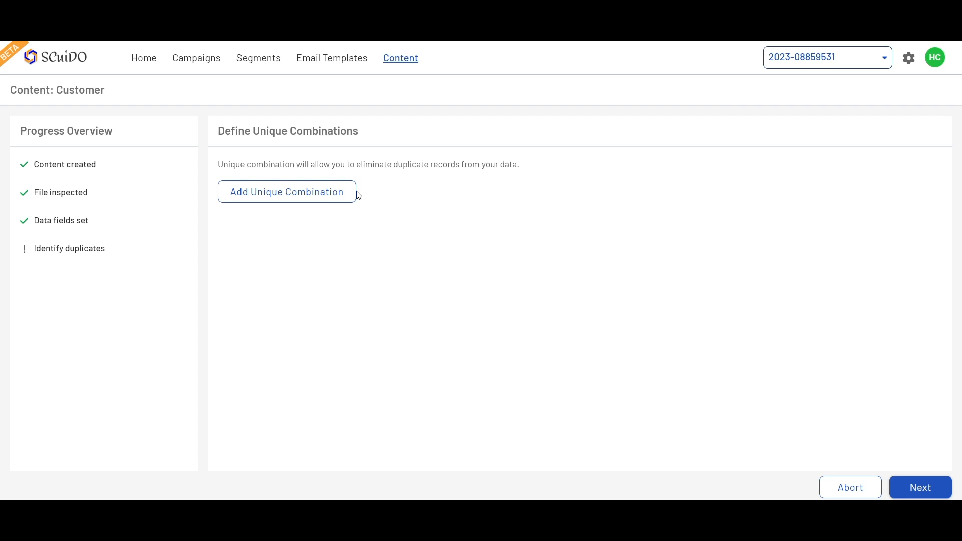
Add a unique combination on the Email field and choose Email for Use For Update.
click(334, 199)
click(331, 231)
scroll(290, 275, down, 3)
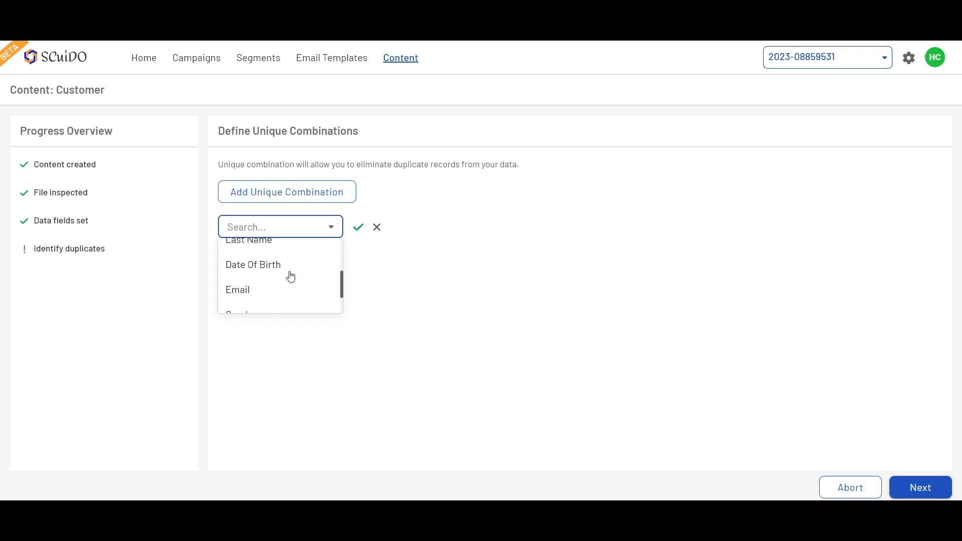
click(275, 290)
click(359, 230)
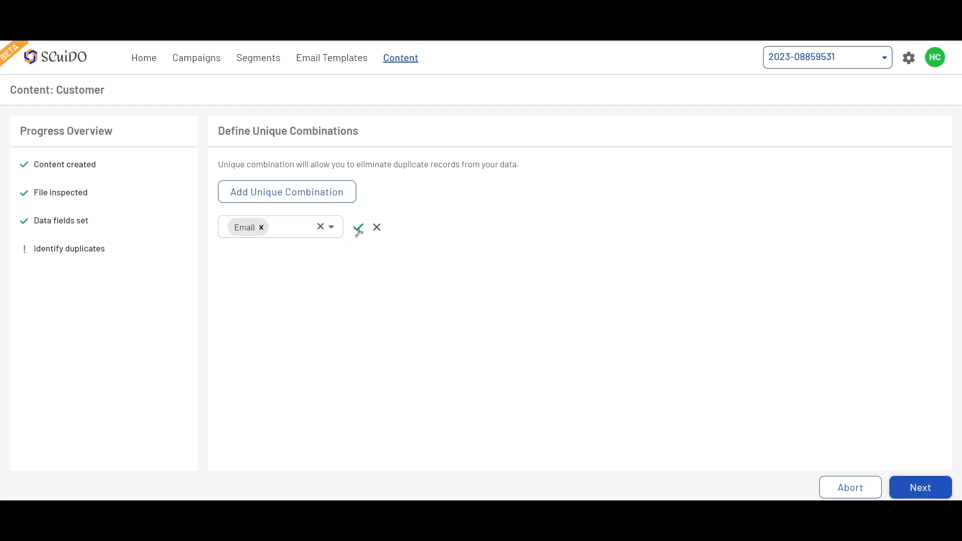
click(332, 277)
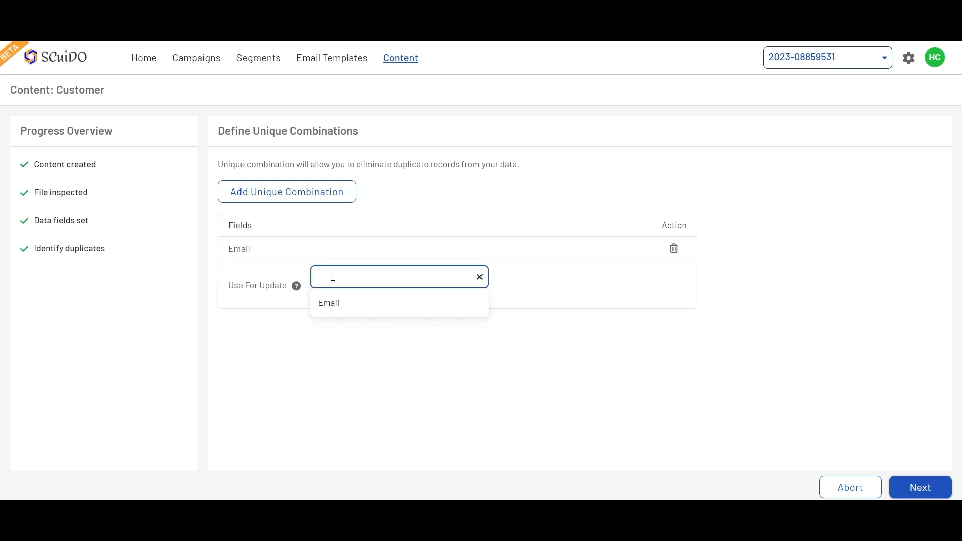
click(356, 311)
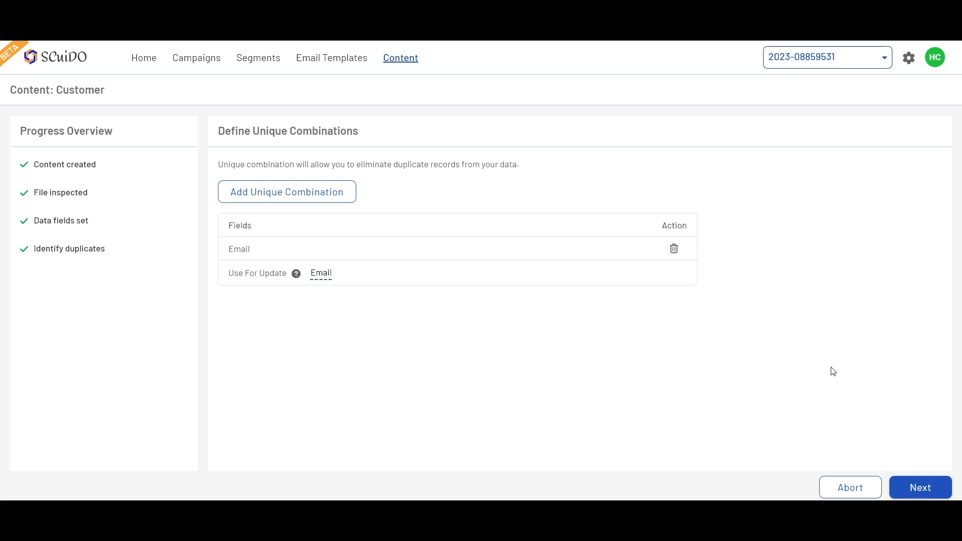
Continue past duplicates and import data from the current file.
click(918, 490)
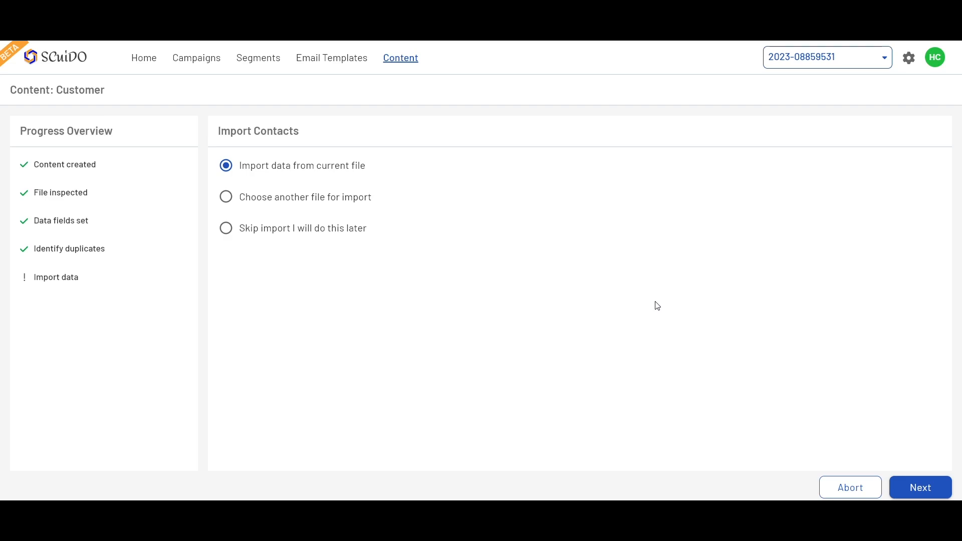
click(906, 488)
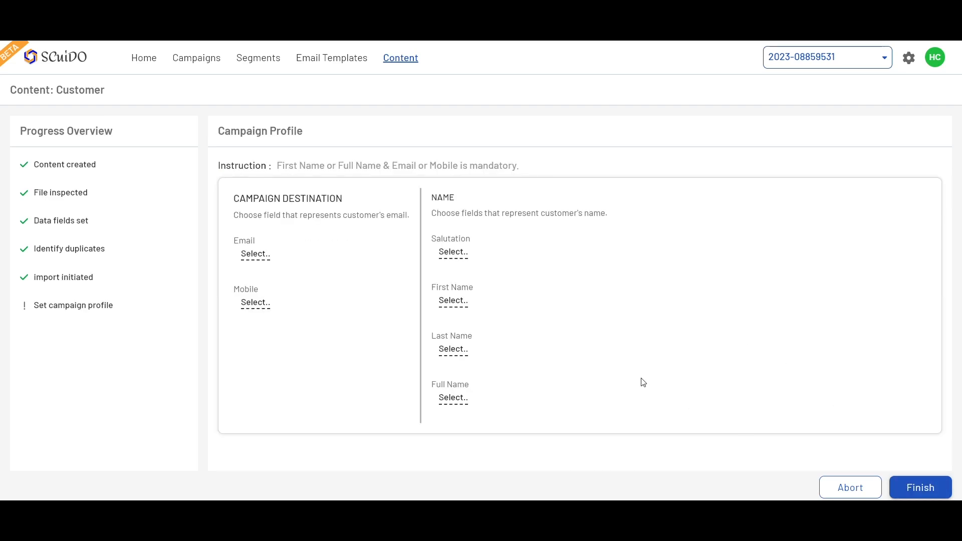
Map the campaign profile's Email destination to Email and First Name to First Name.
click(259, 263)
scroll(334, 307, down, 1)
click(304, 293)
click(454, 301)
scroll(470, 354, down, 2)
scroll(469, 354, up, 1)
click(468, 336)
Try to map Last Name to the Last Name field, then finish the content setup.
click(461, 351)
scroll(469, 393, down, 3)
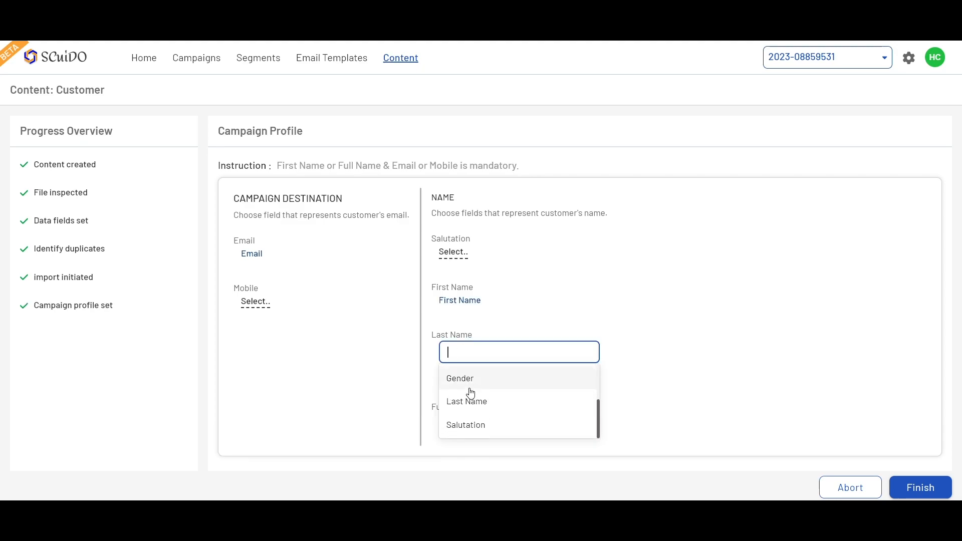
click(471, 401)
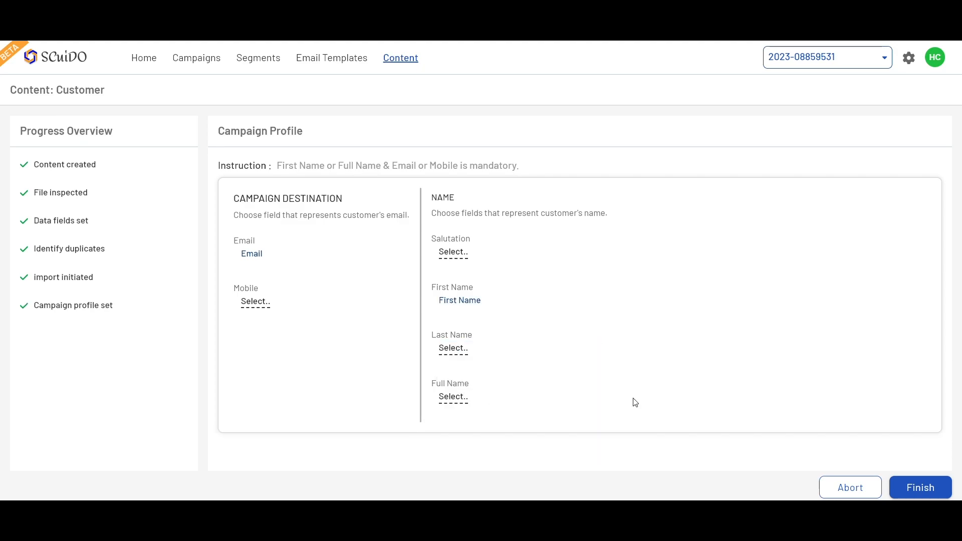
click(925, 485)
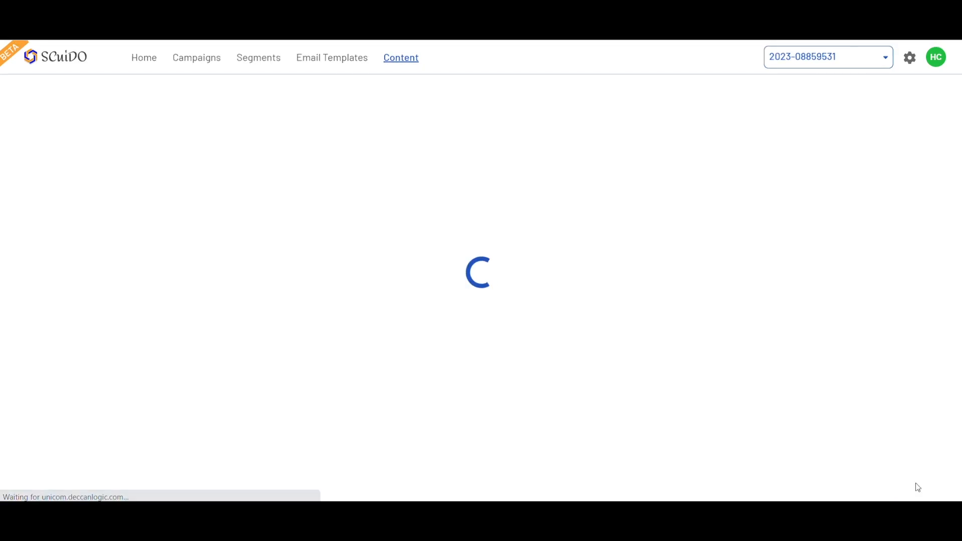